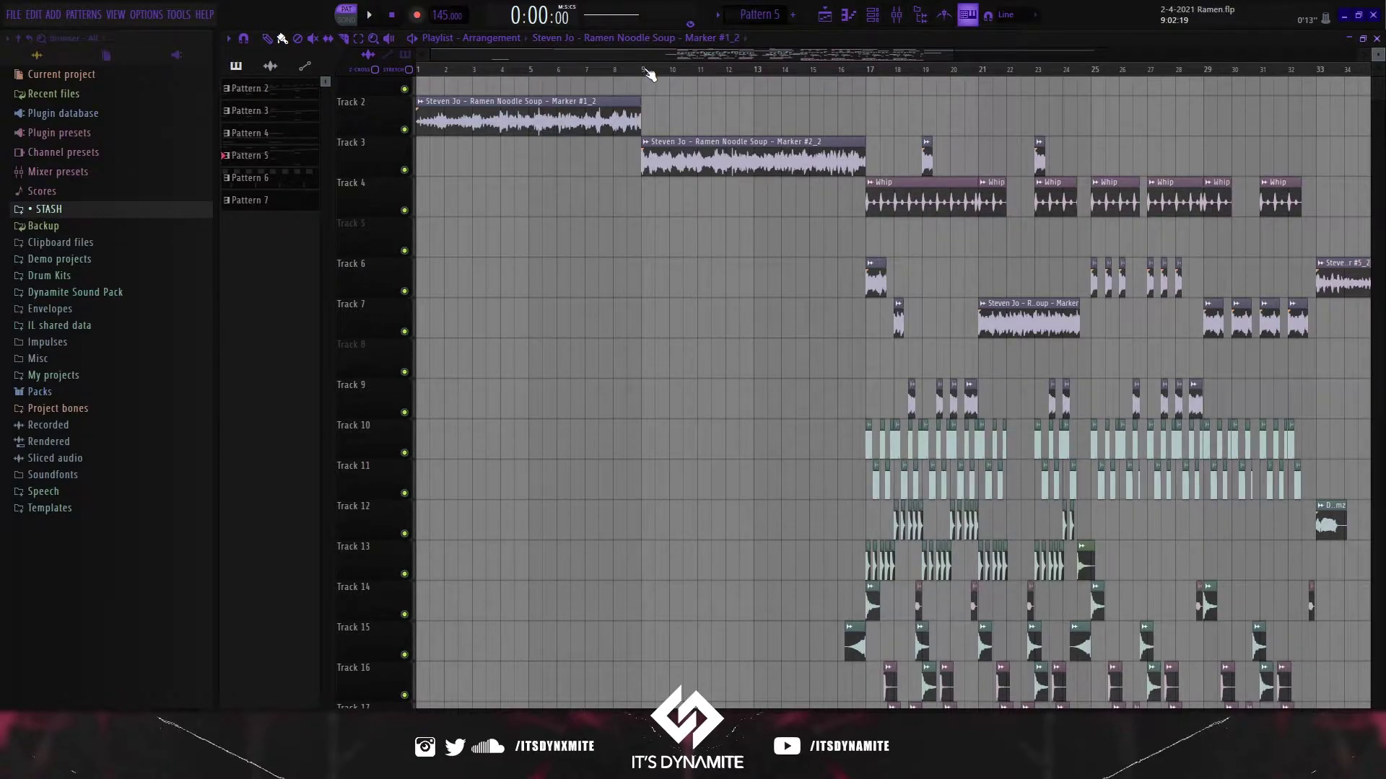
- Play the arrangement from the start into the section after bar 17, stopping playback there
key(space)
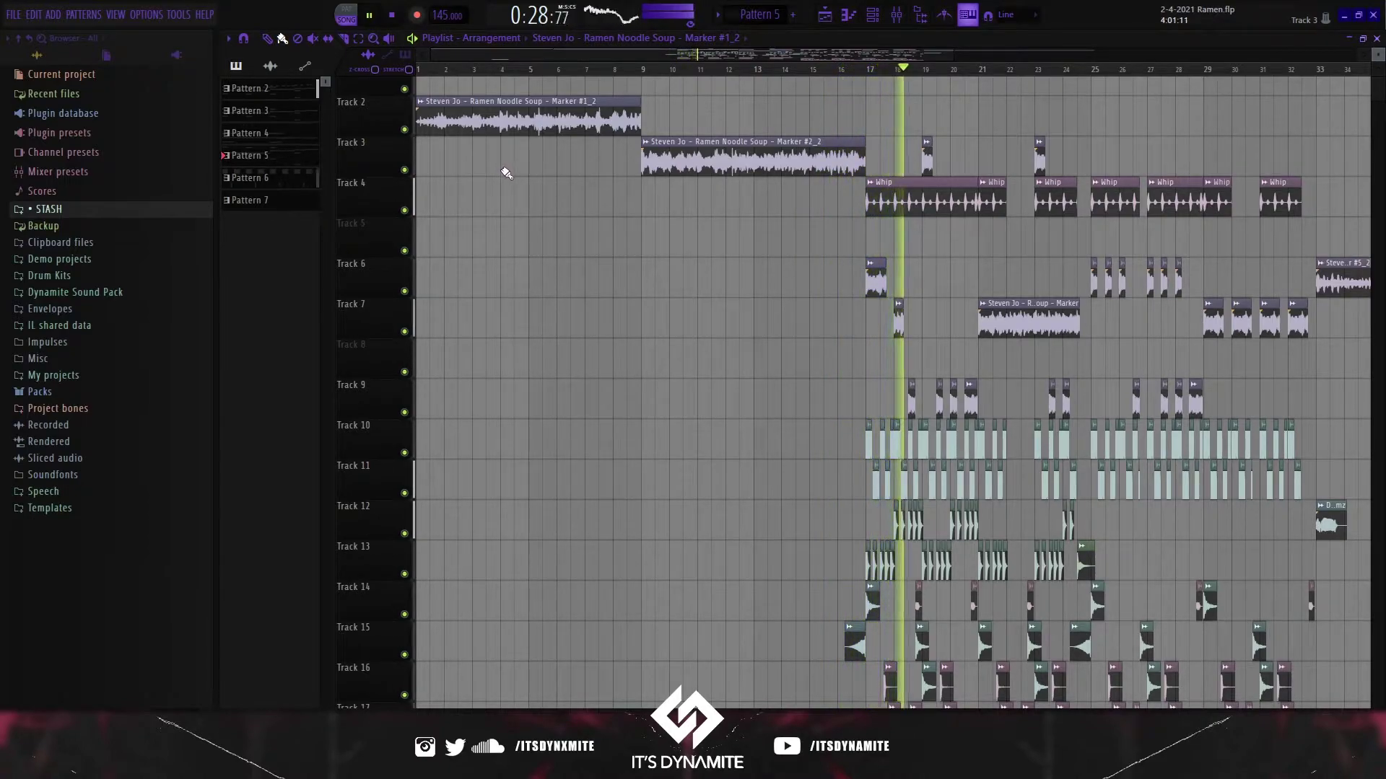
key(space)
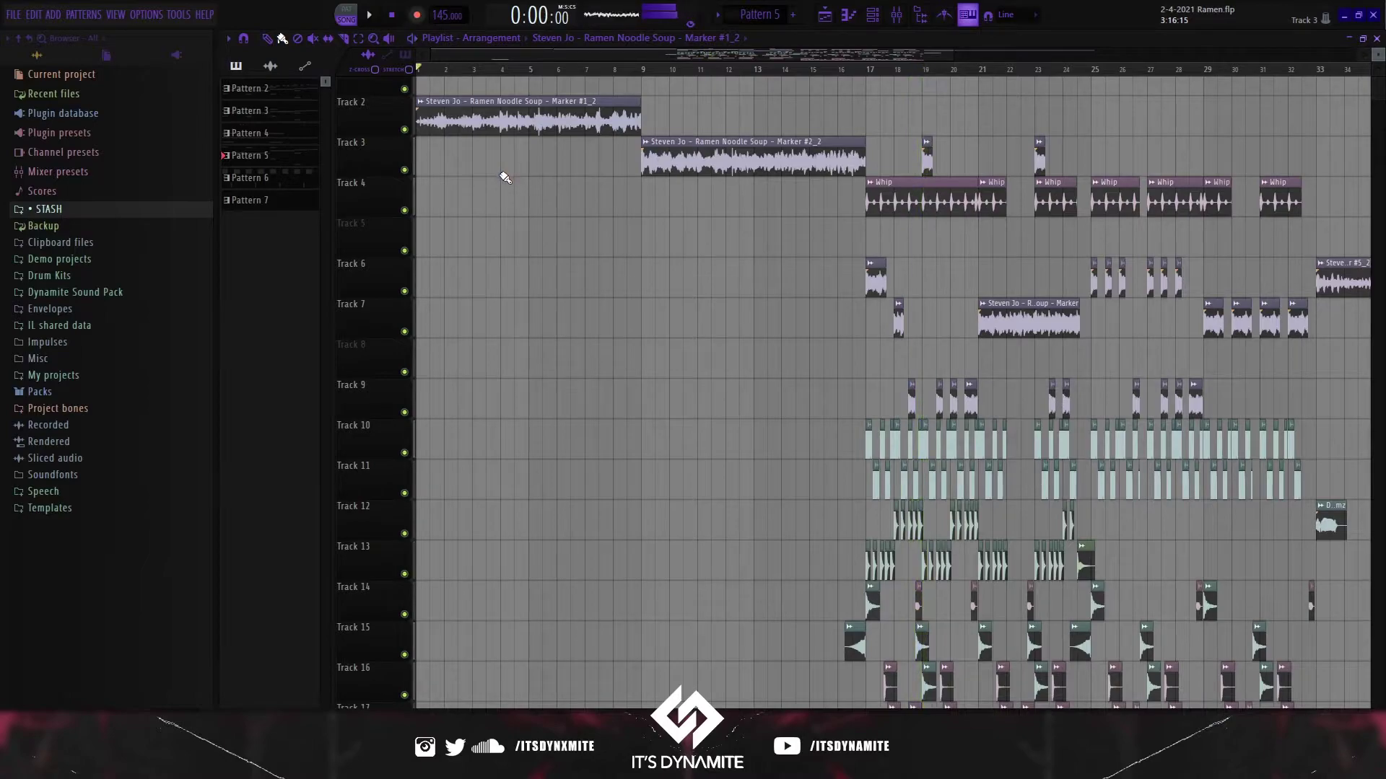
- Show the mixer and select the Ramen Noodle Soup - Marker #3_2 track on insert 2 to display its effects
click(894, 17)
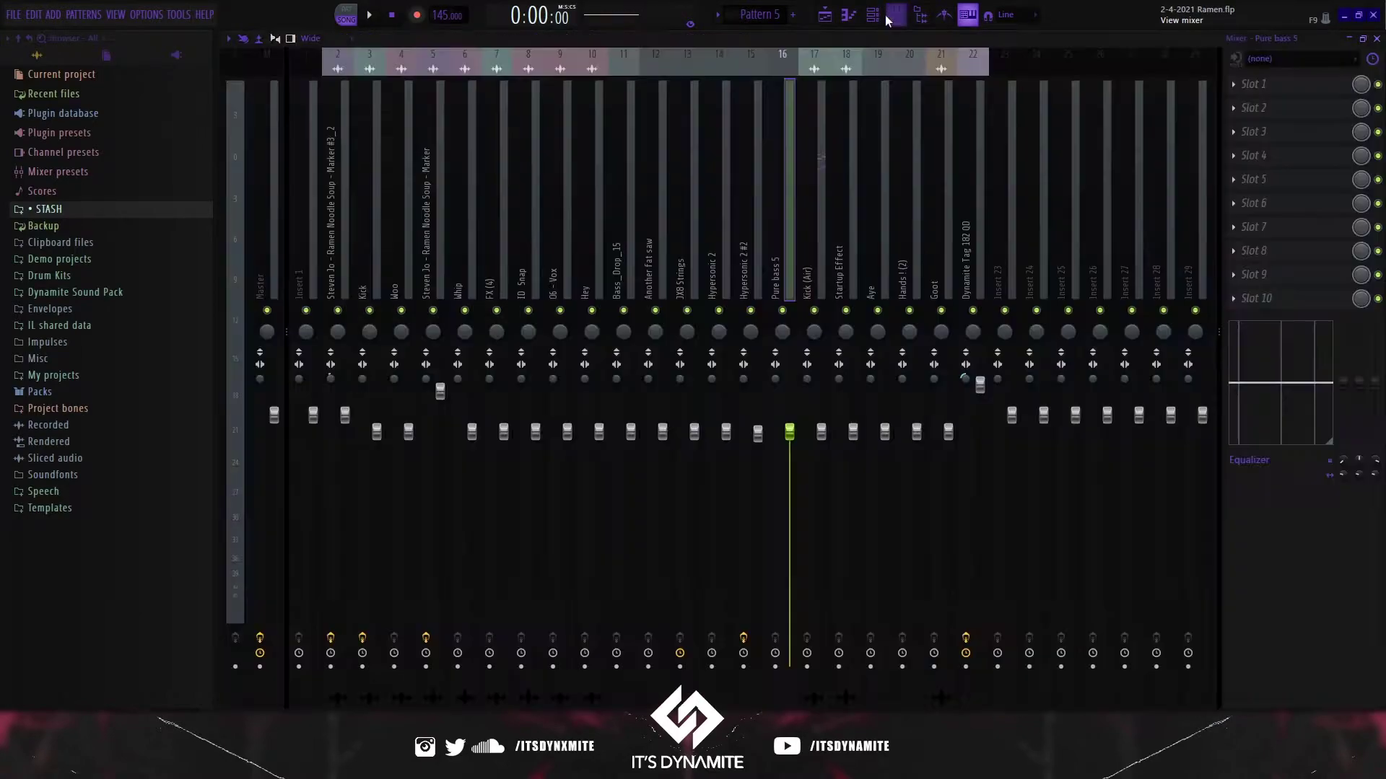
click(433, 145)
click(336, 155)
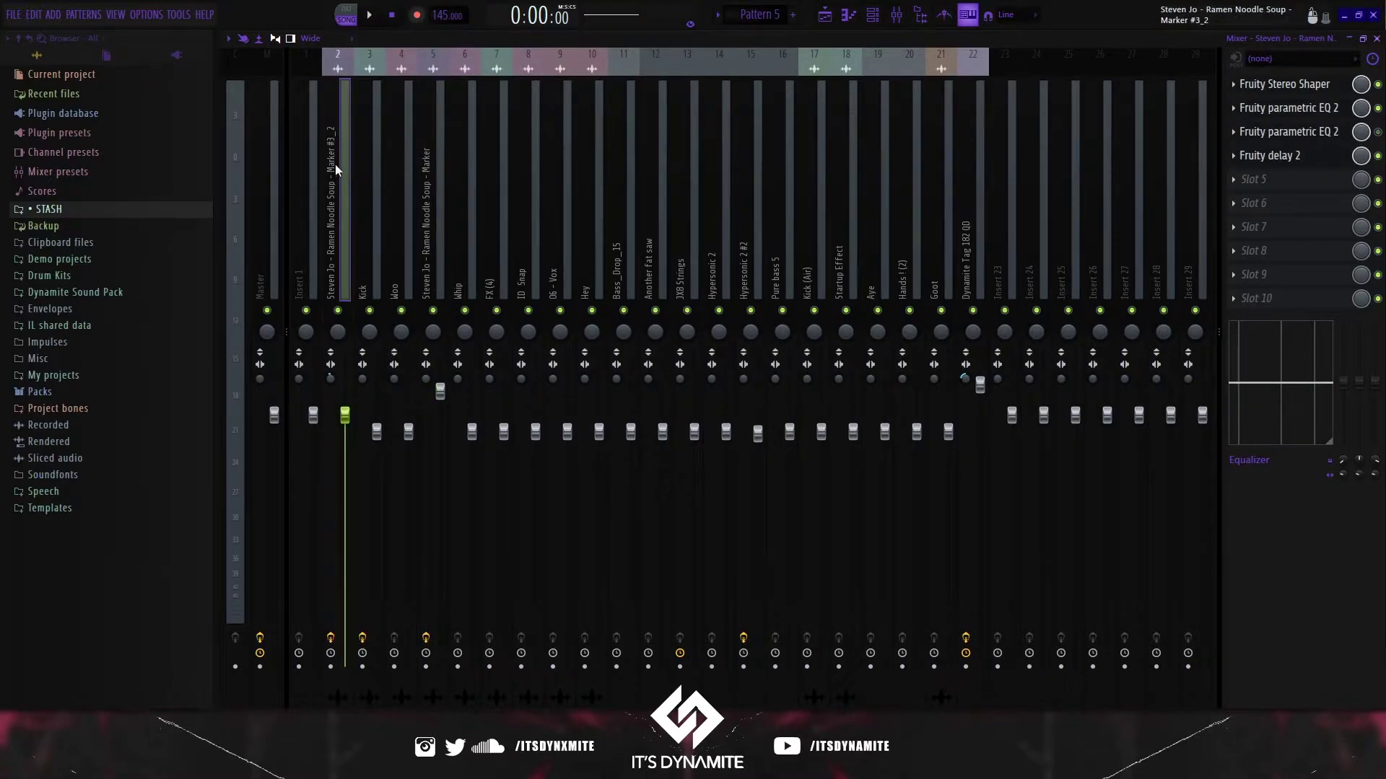
key(space)
key(space)
- Select bars 17 to 25 in the playlist as the playback loop and start playing it
key(F5)
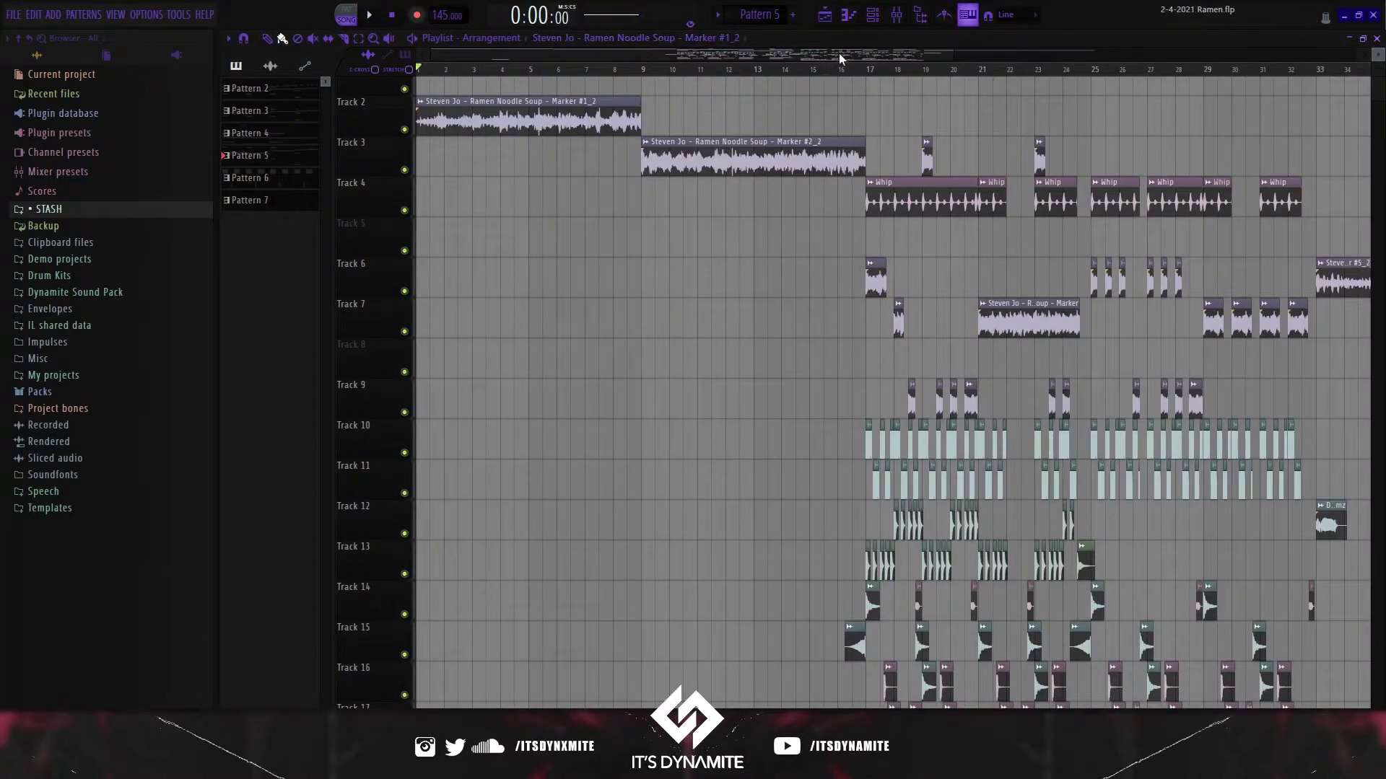
drag(873, 70, 1090, 49)
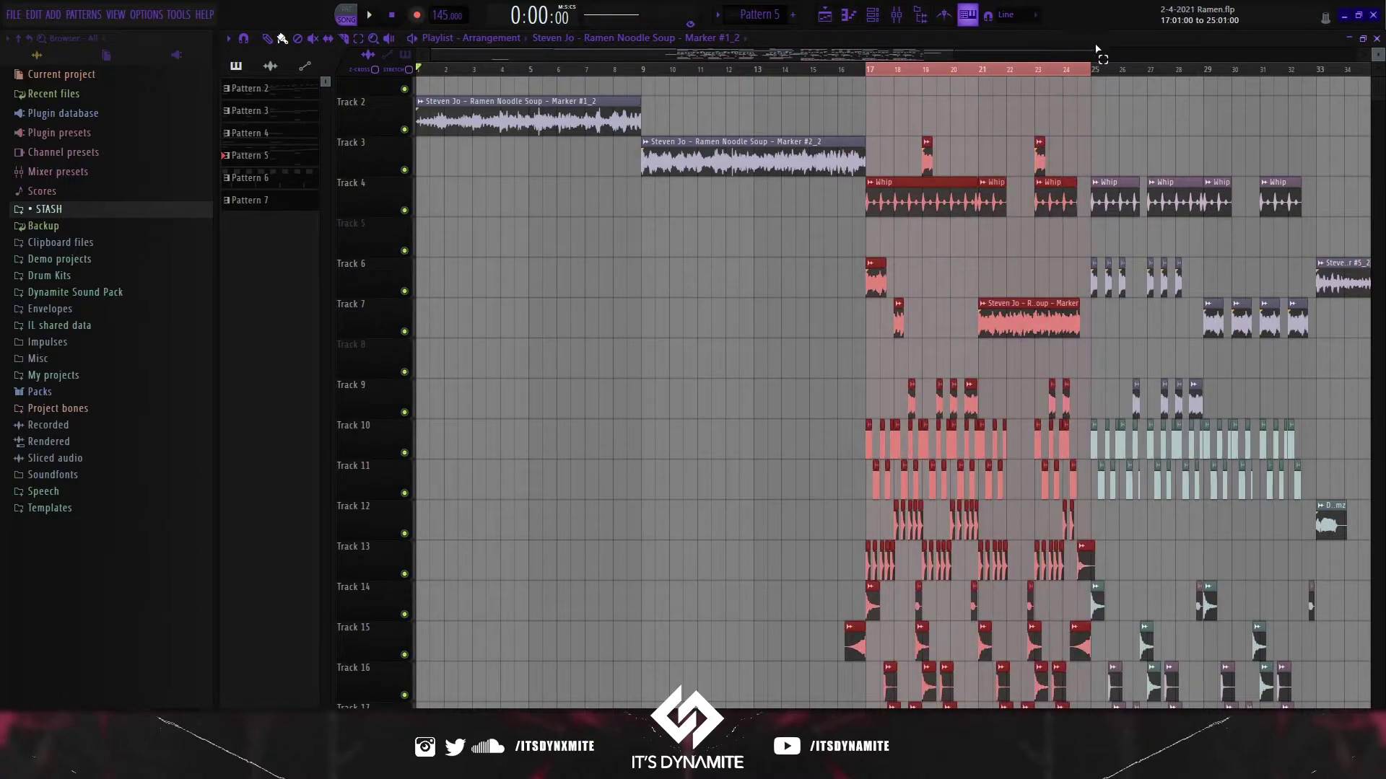
key(space)
- Solo mixer insert 2, Ramen Noodle Soup - Marker #3_2, and listen to it in the loop
key(F9)
key(space)
right_click(337, 310)
key(space)
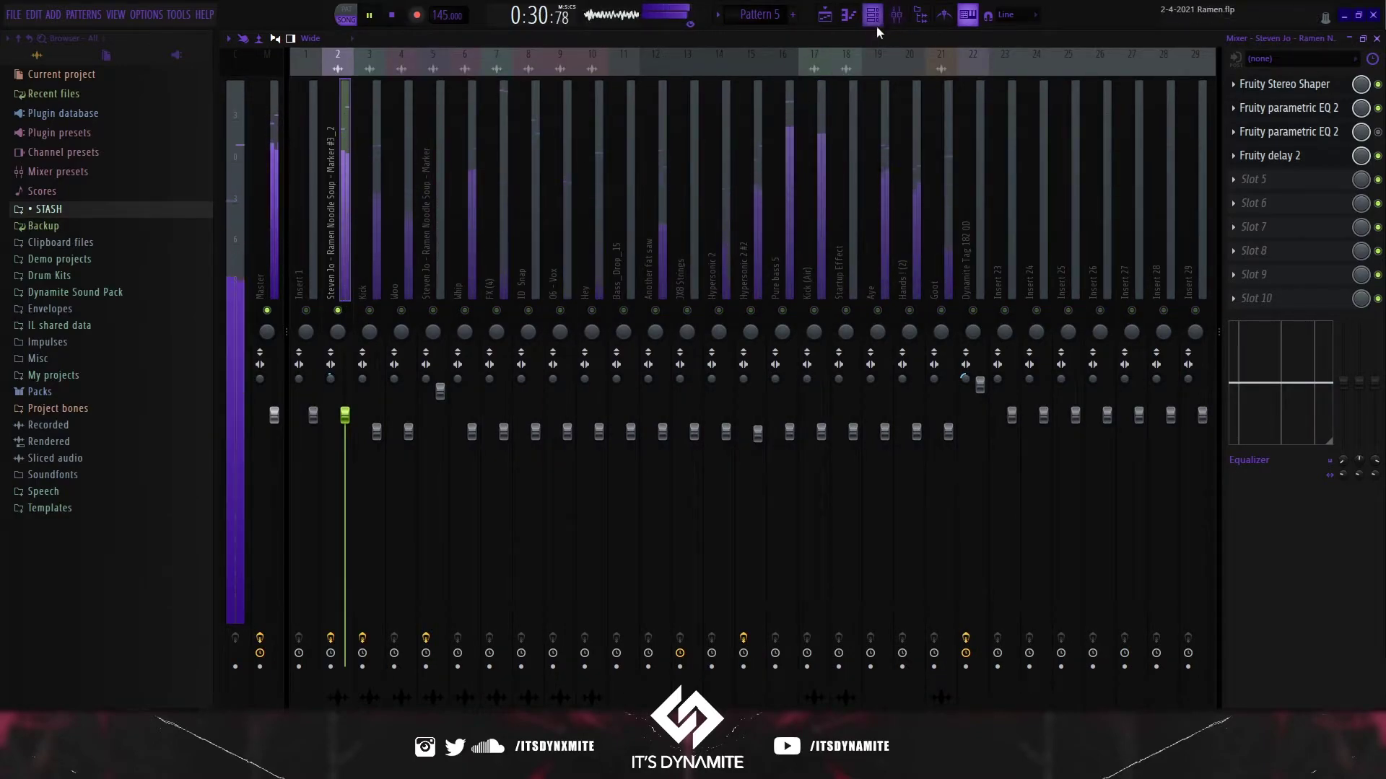
key(space)
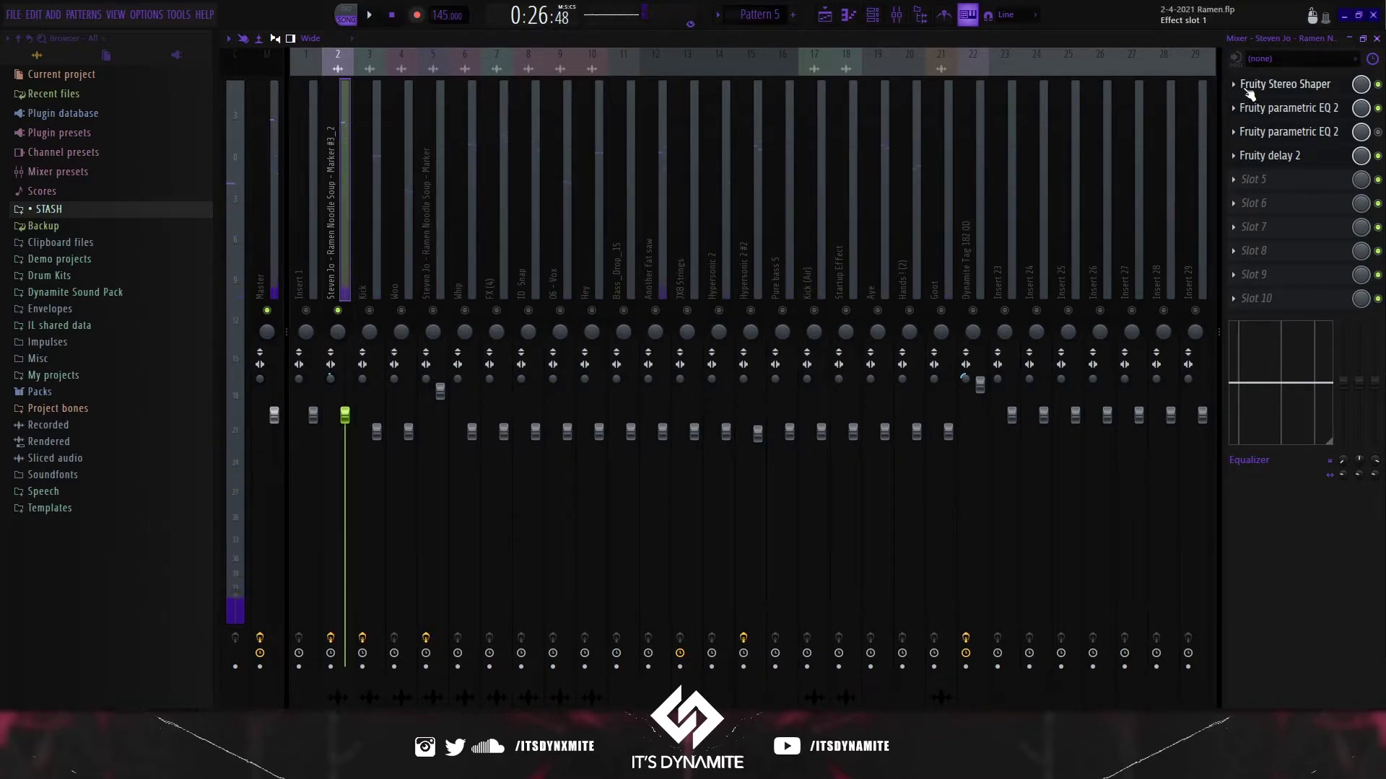
- Examine the Fruity Stereo Shaper and the first Fruity parametric EQ 2 on insert 2, playing the loop to watch the EQ curve
click(1255, 85)
drag(329, 126, 551, 147)
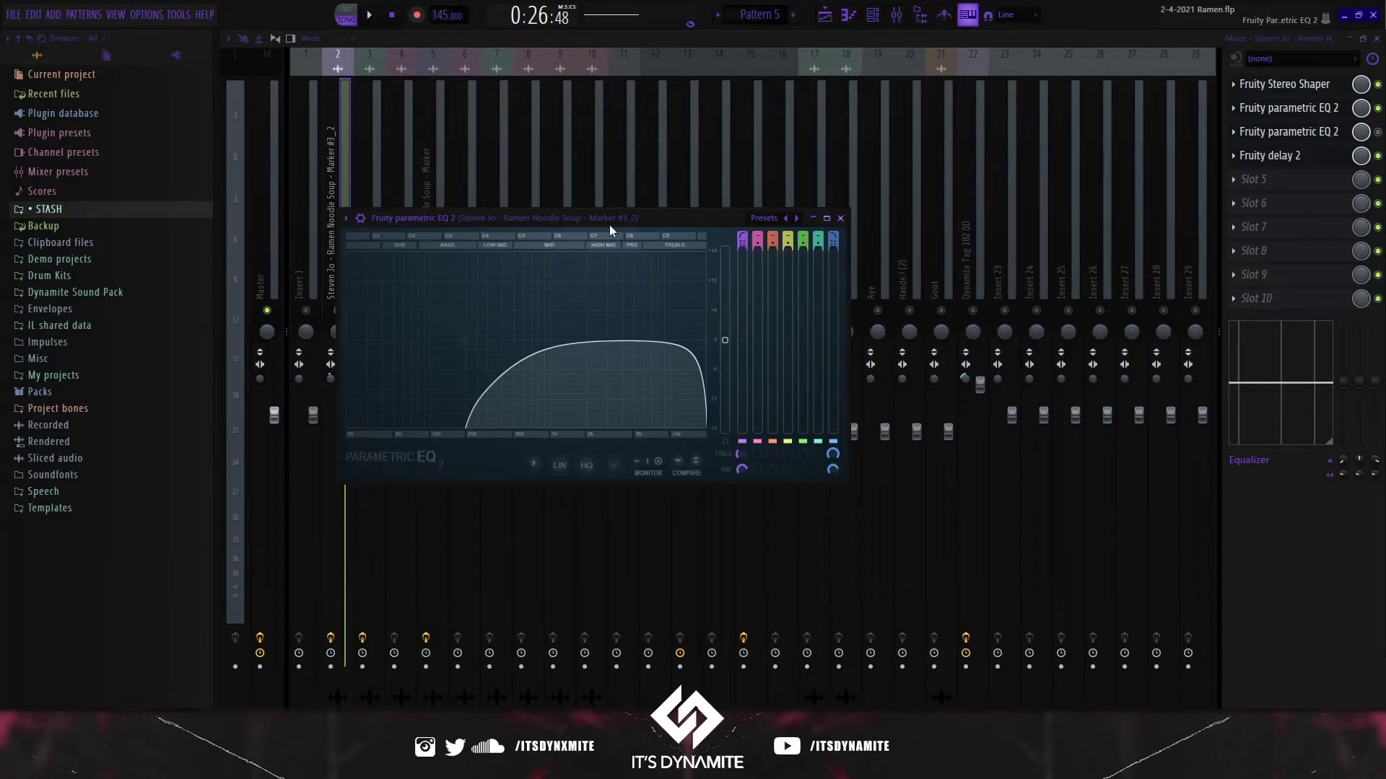
drag(609, 224, 688, 182)
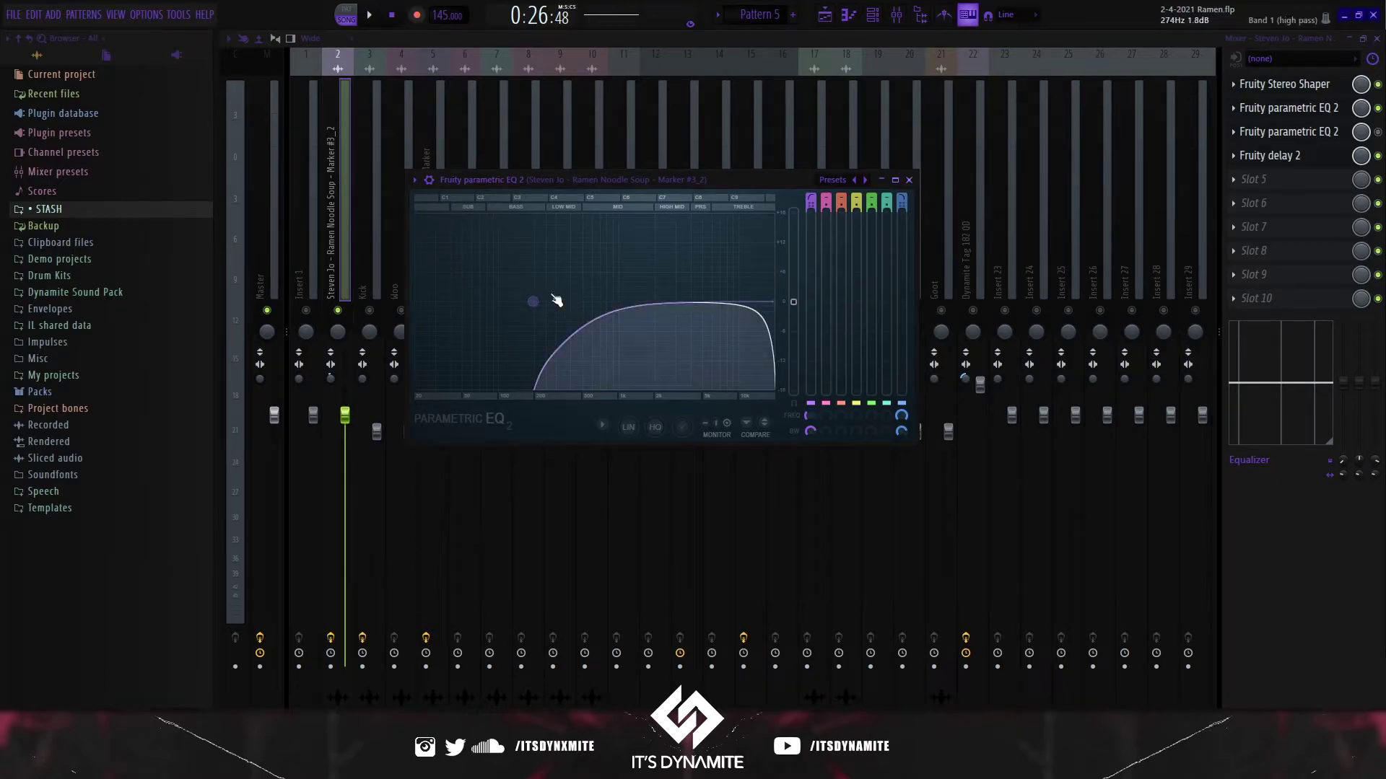
key(space)
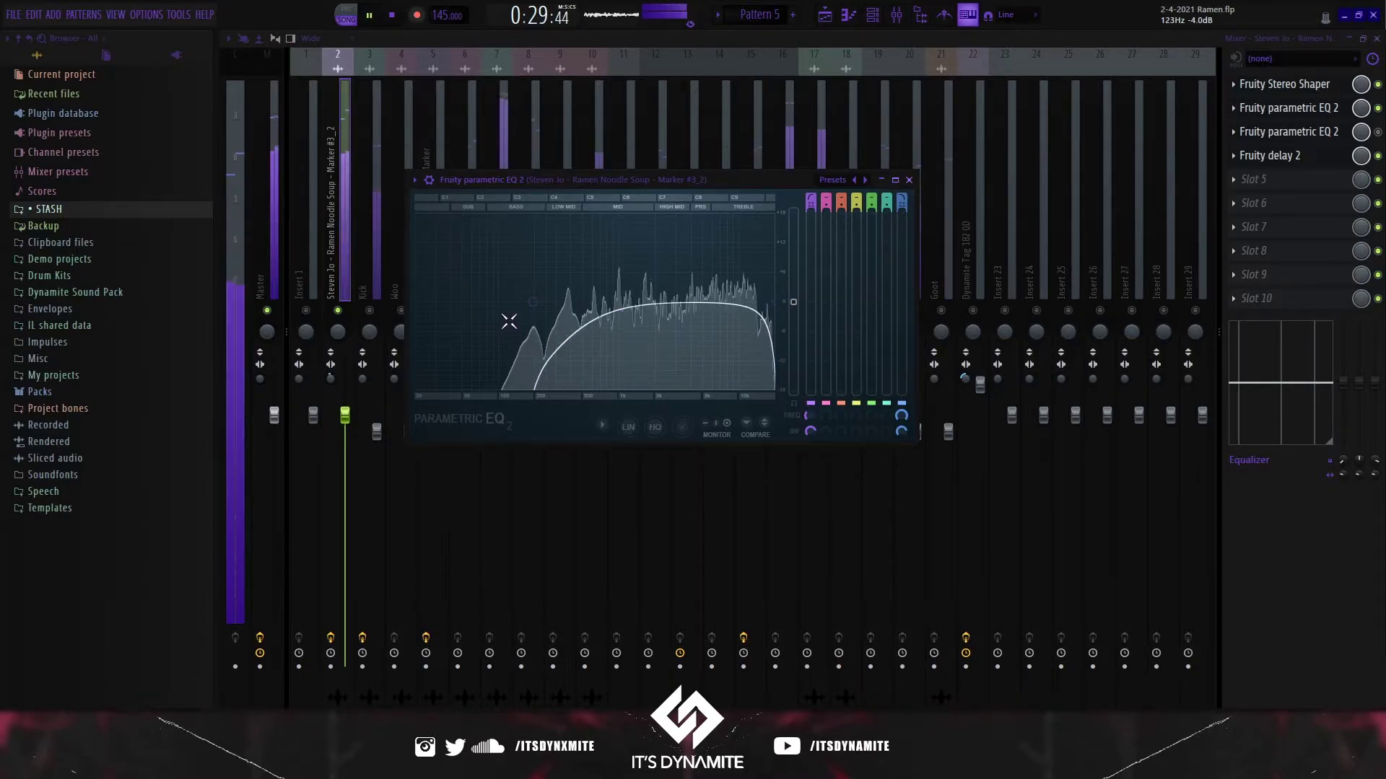
key(space)
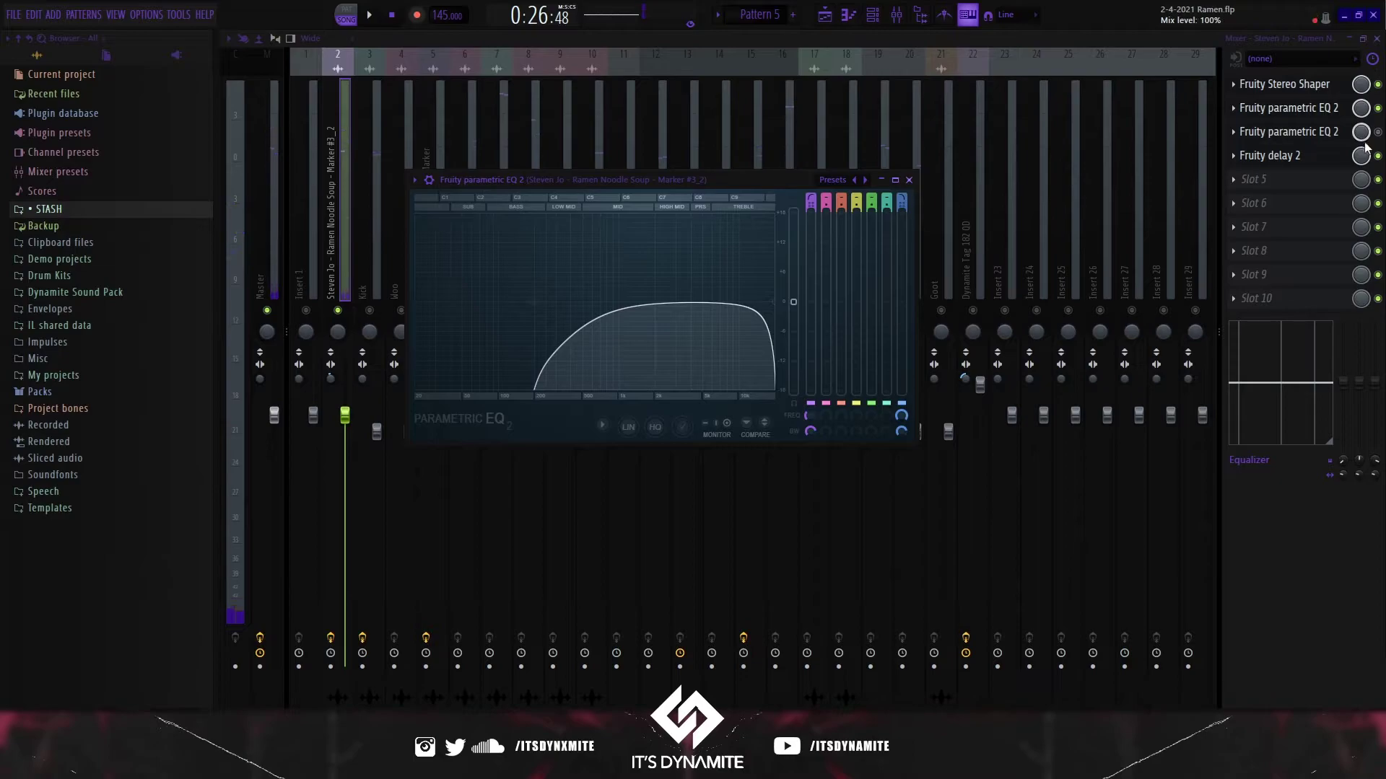
- Bypass the first Fruity parametric EQ 2 and Fruity delay 2 on insert 2 and listen to the unprocessed loop
click(1303, 110)
key(space)
click(1304, 110)
click(1303, 110)
click(1304, 110)
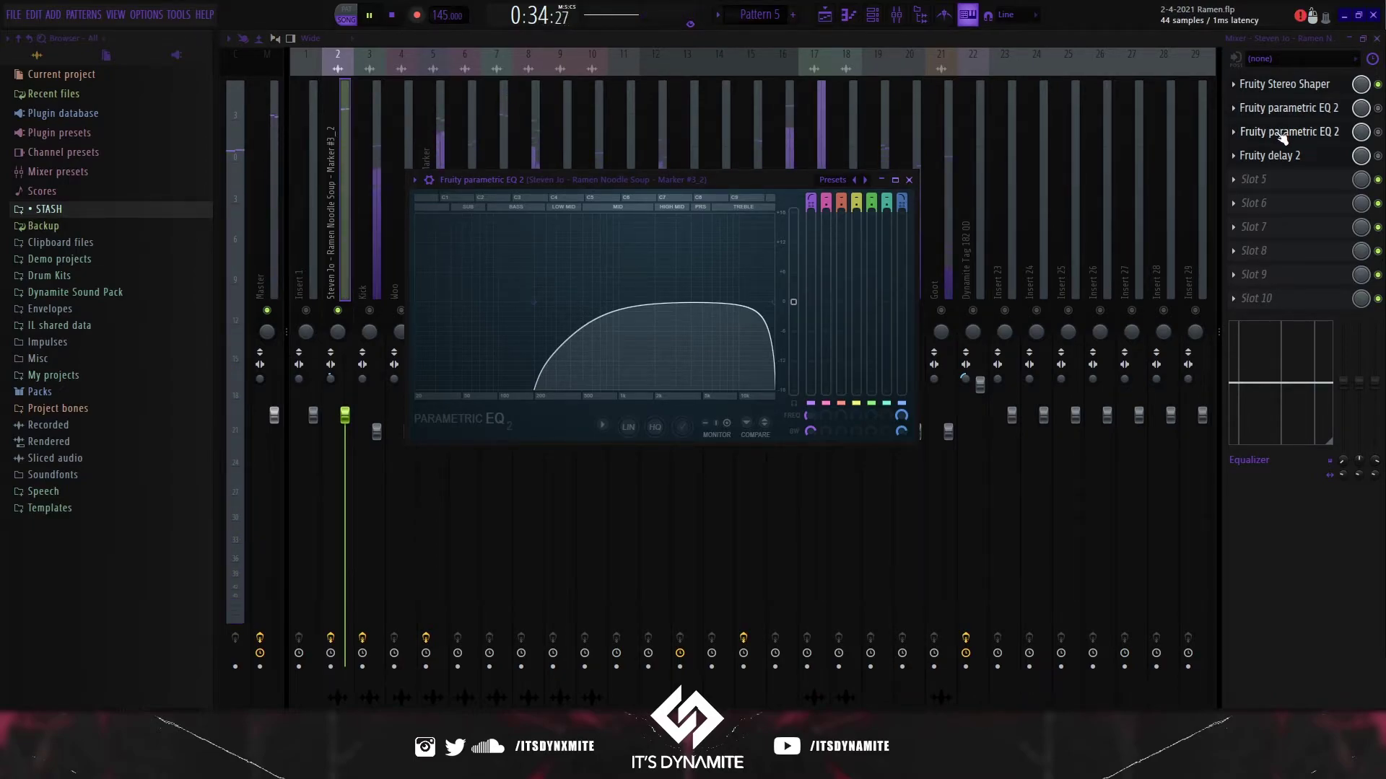
key(space)
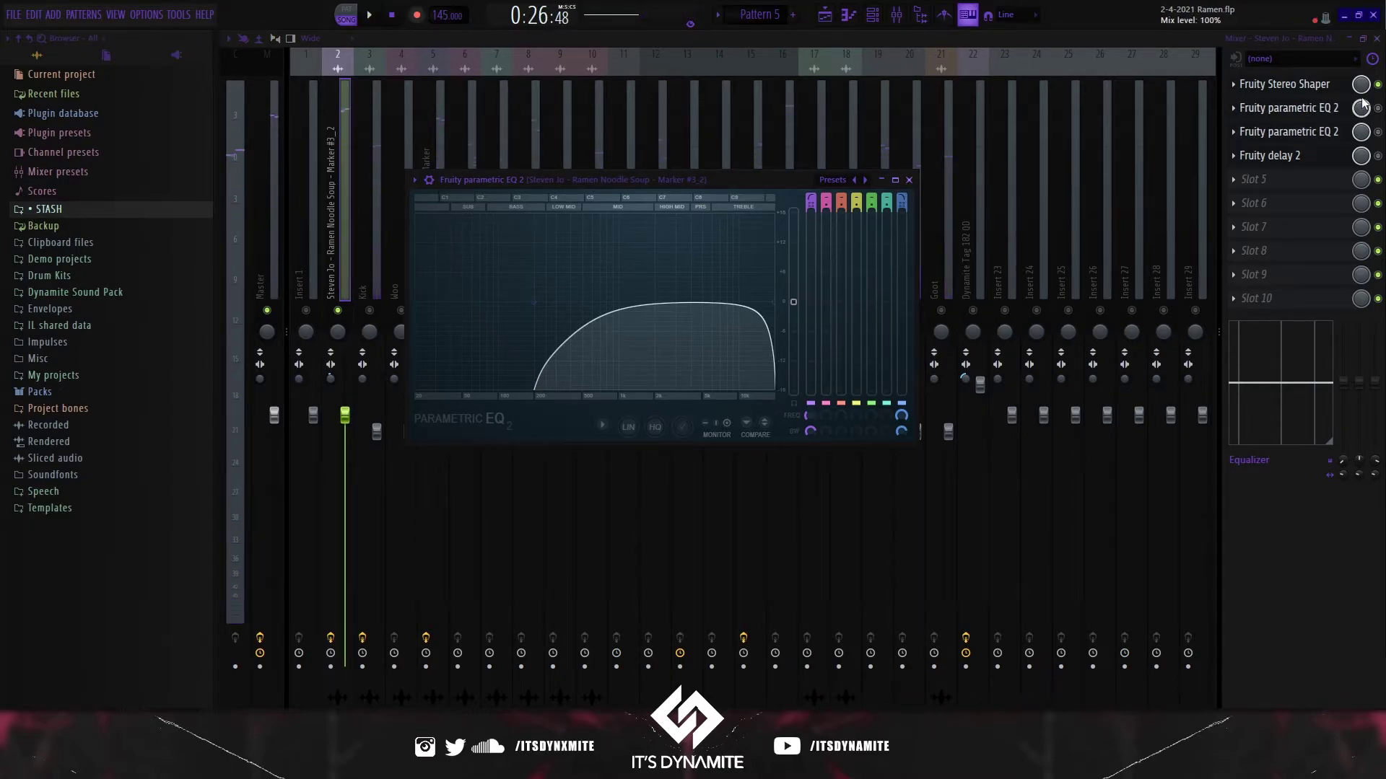
- Switch the first Fruity parametric EQ 2 back on and listen to the filtered loop for comparison
click(1325, 109)
key(space)
click(1325, 108)
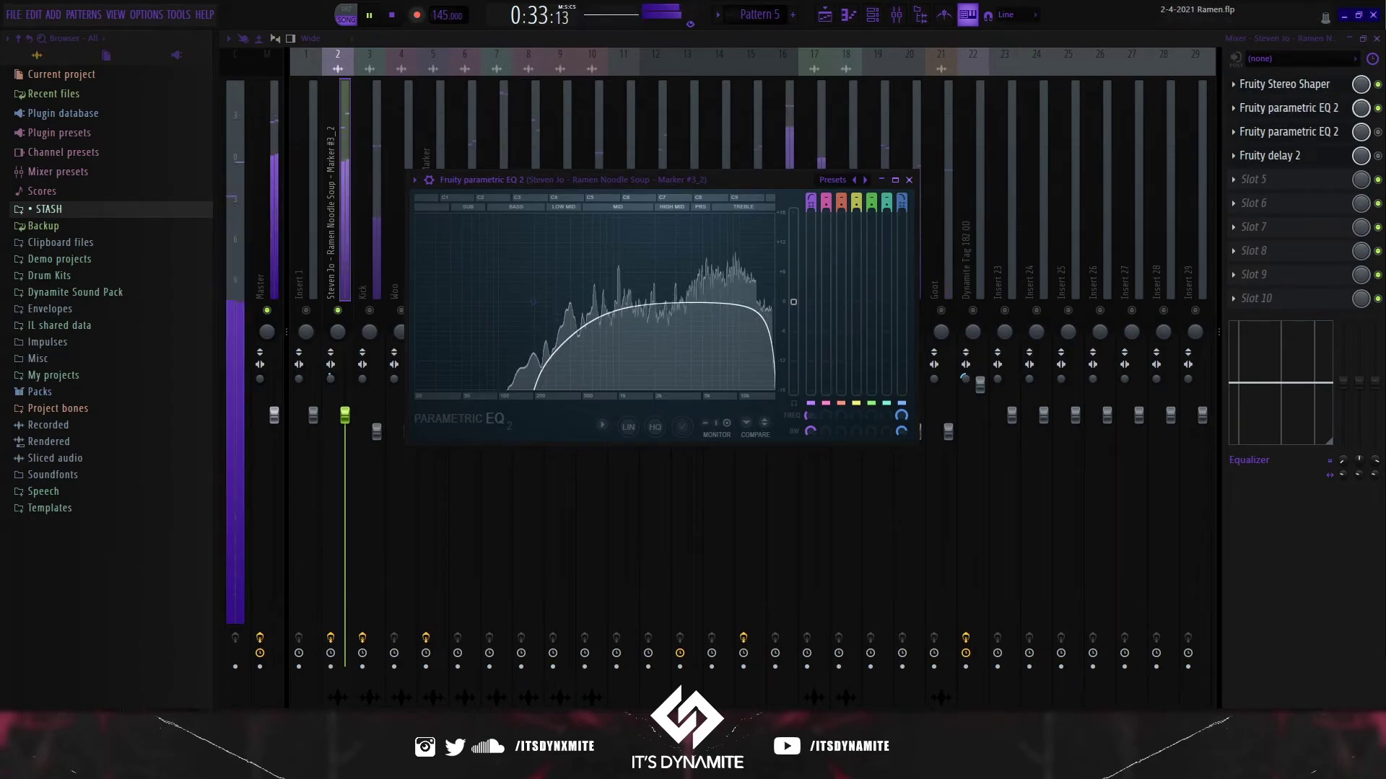
key(space)
- Enable the second Fruity parametric EQ 2 on insert 2, open its curve and play the loop through it
click(1253, 134)
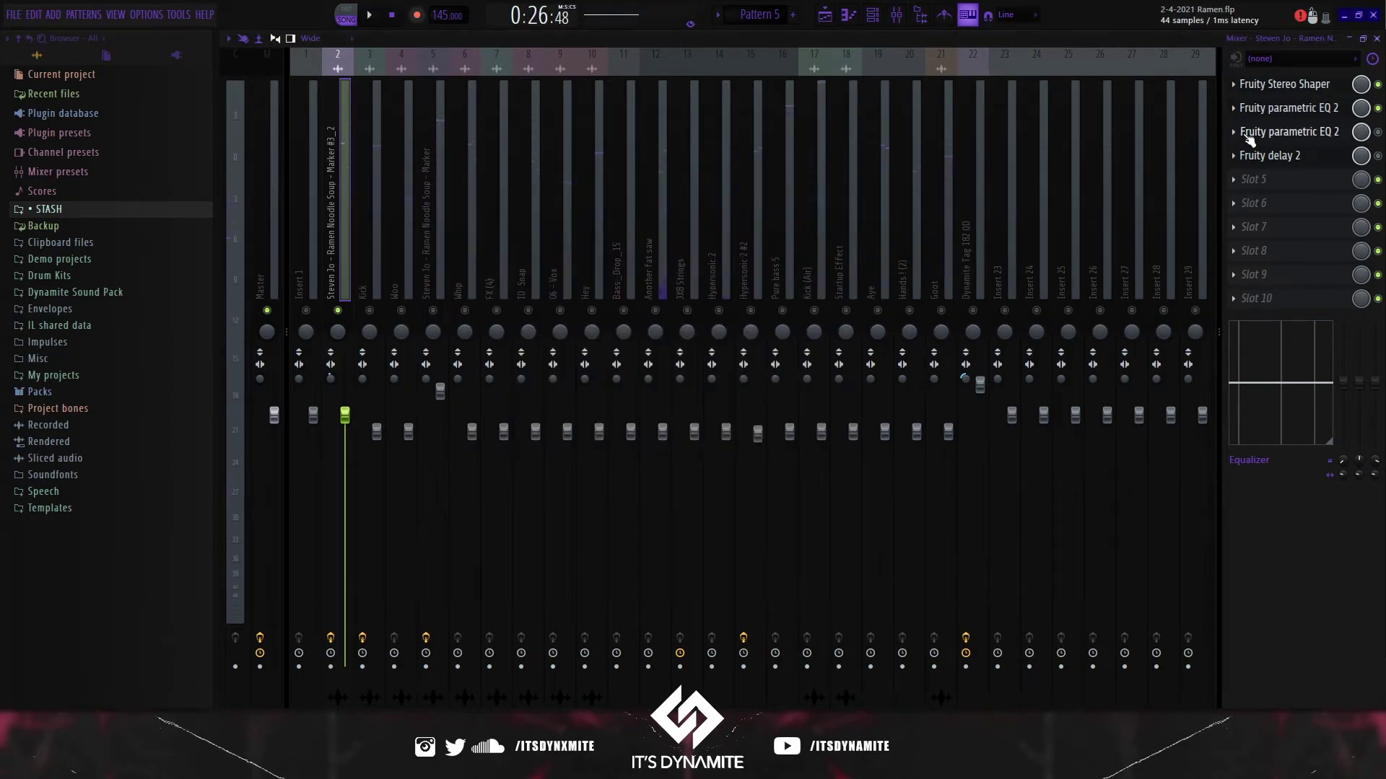
click(1253, 135)
click(1253, 135)
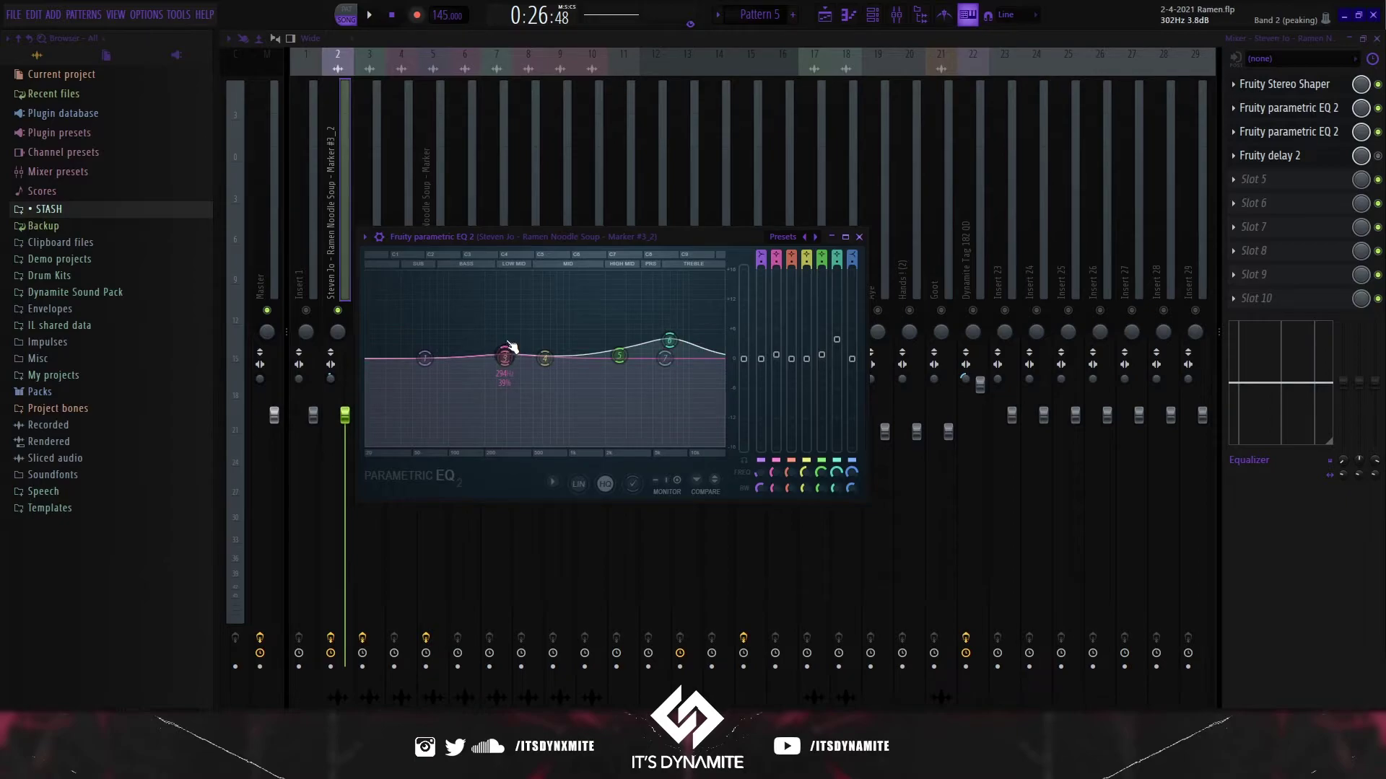
key(space)
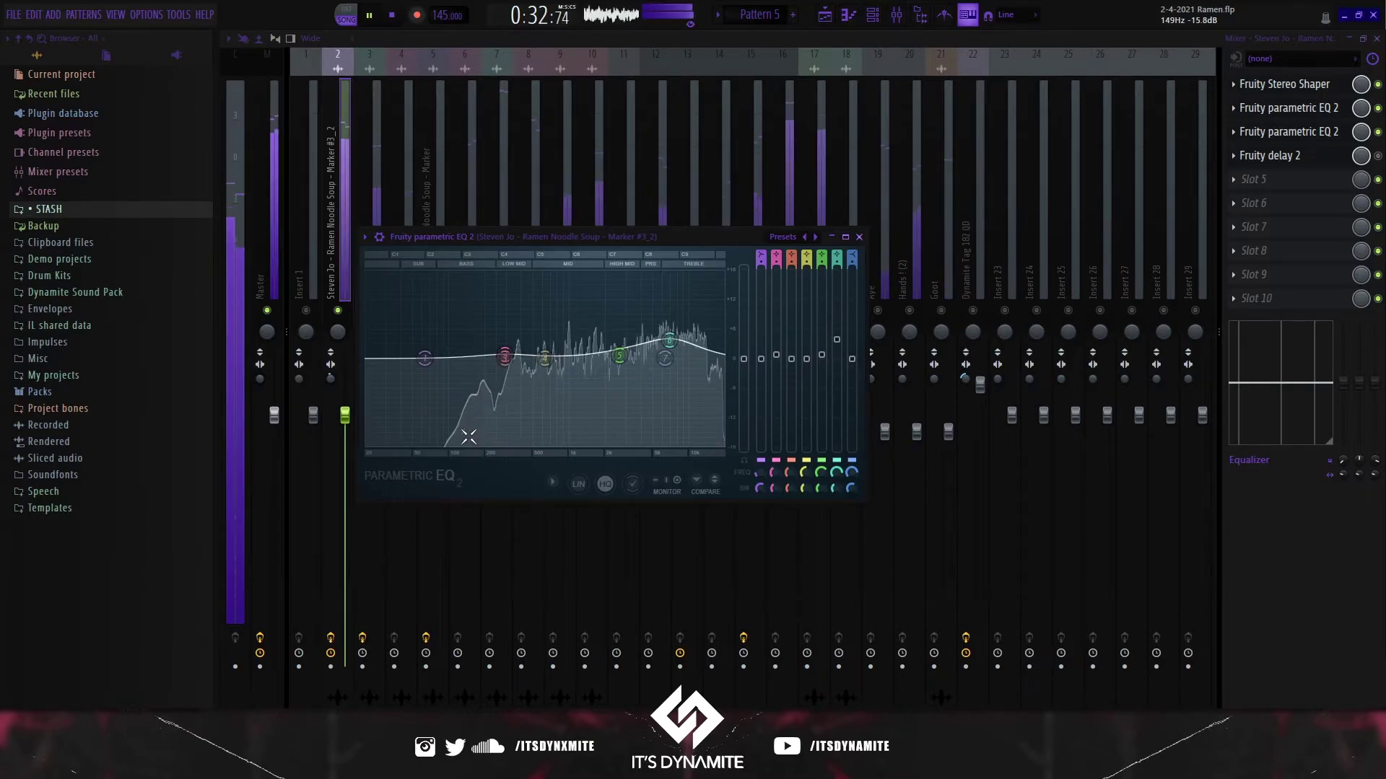
key(space)
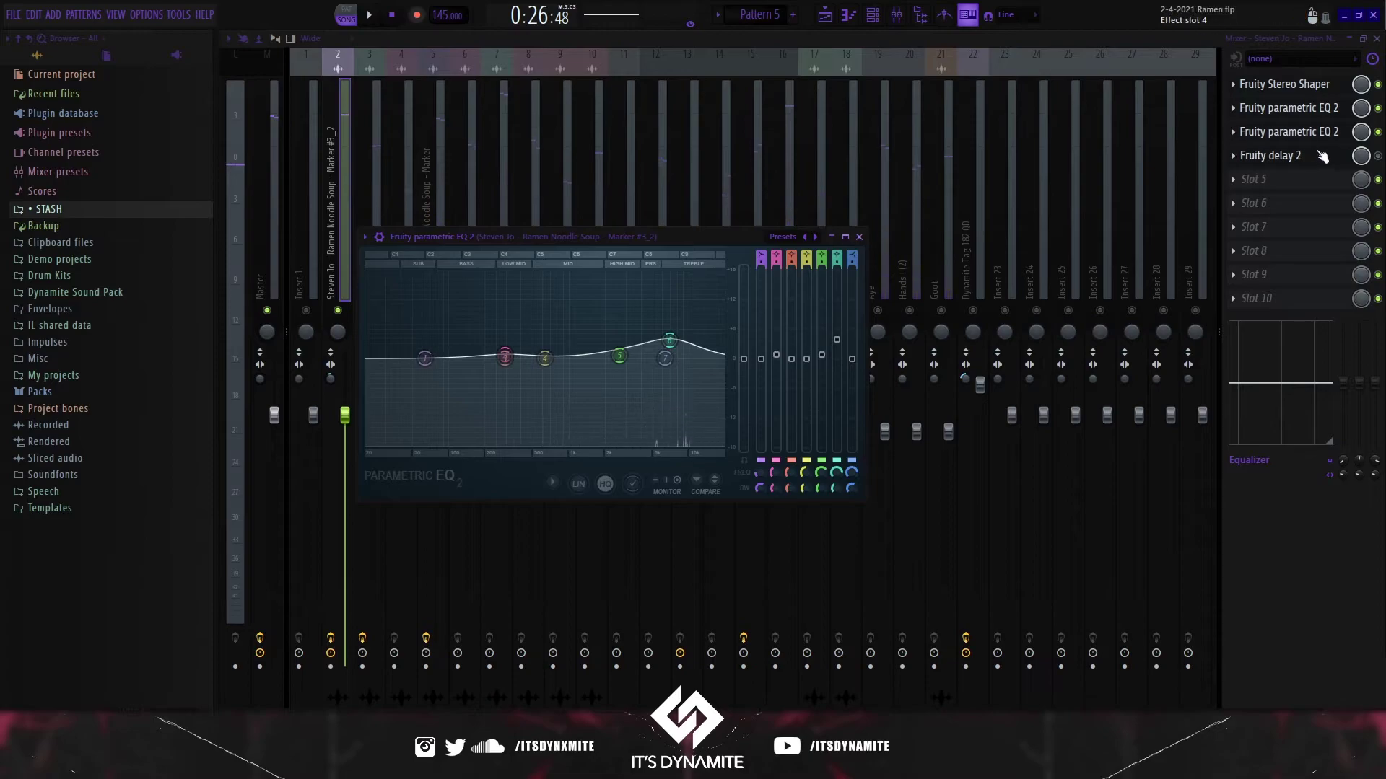
- Enable Fruity delay 2 on insert 2, open its settings and play the loop with the delay
click(1377, 156)
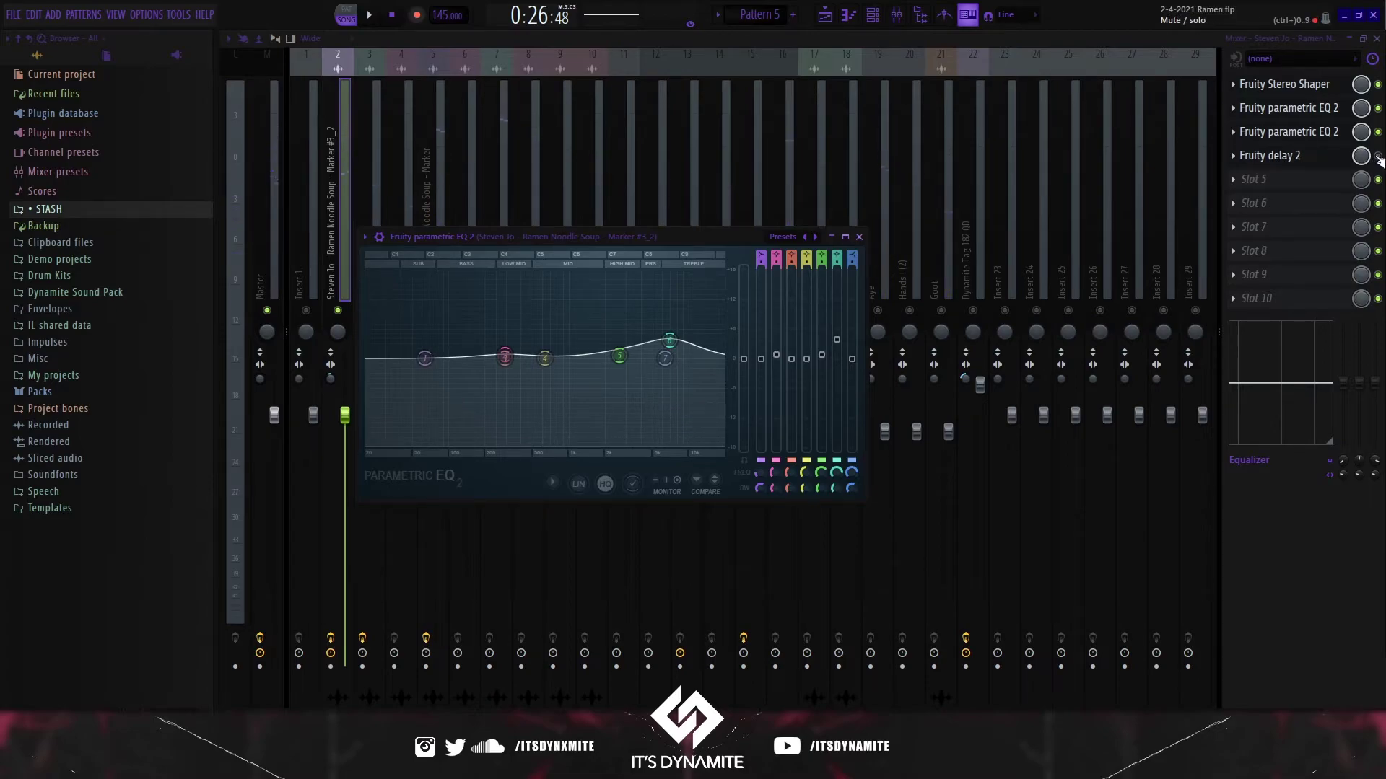
click(1377, 156)
click(1274, 156)
key(space)
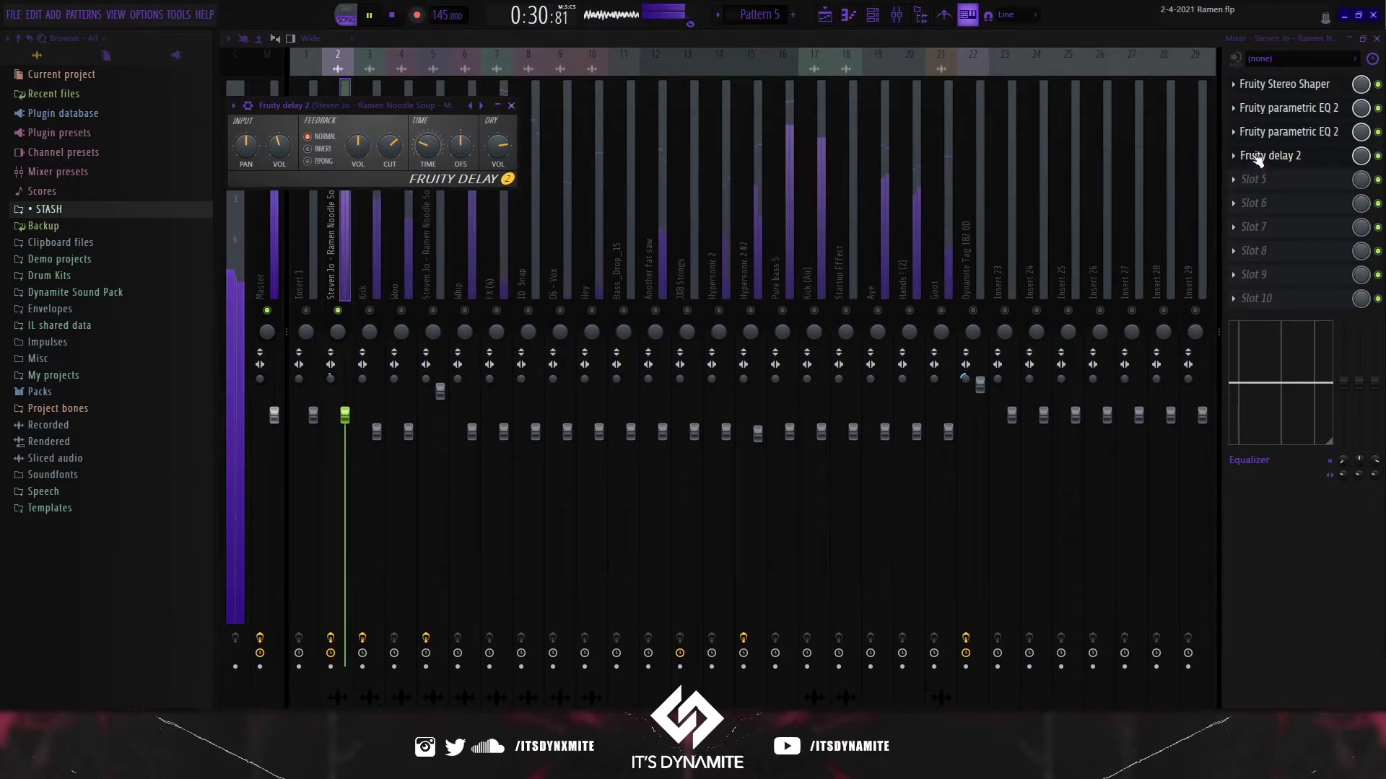
key(space)
- Adjust the feedback cutoff of Fruity delay 2 and audition the delay on the soloed track
drag(282, 114, 477, 226)
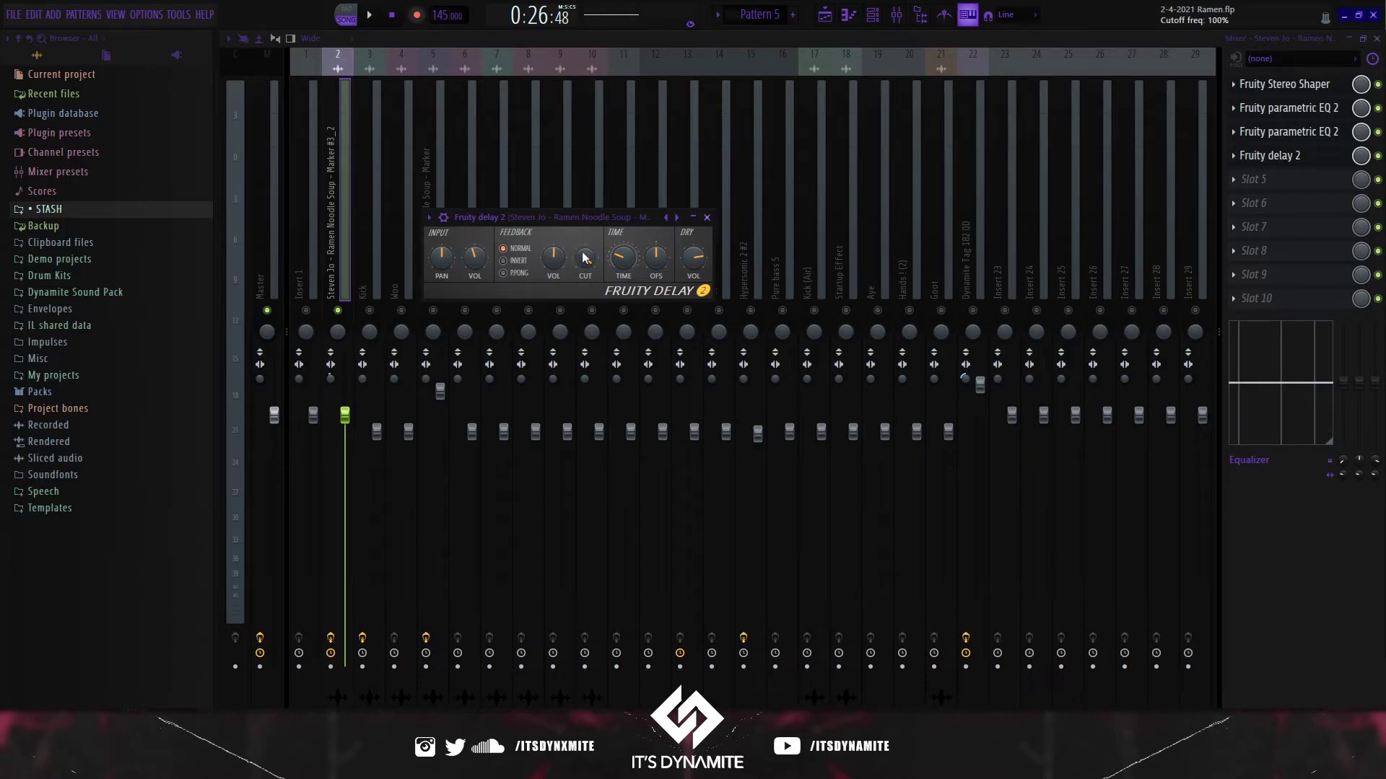
key(space)
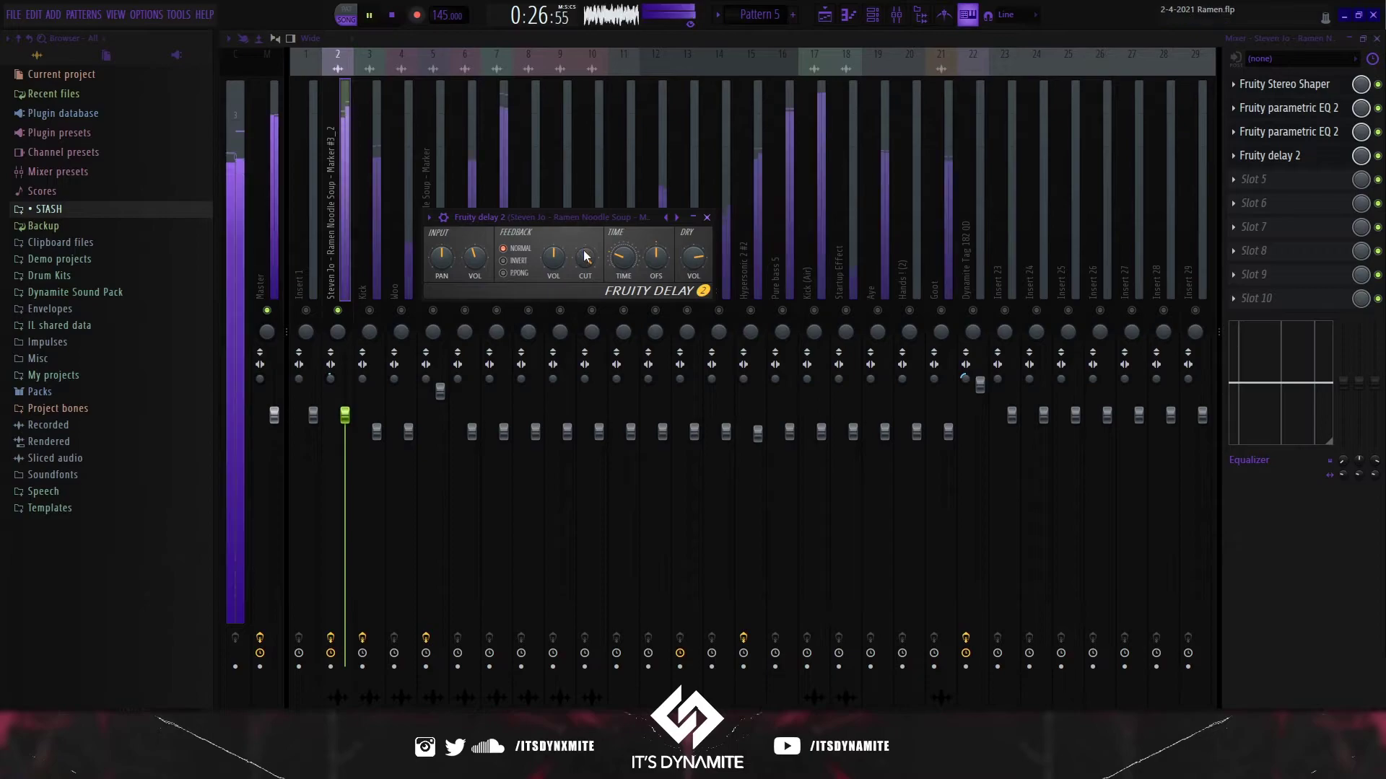
key(space)
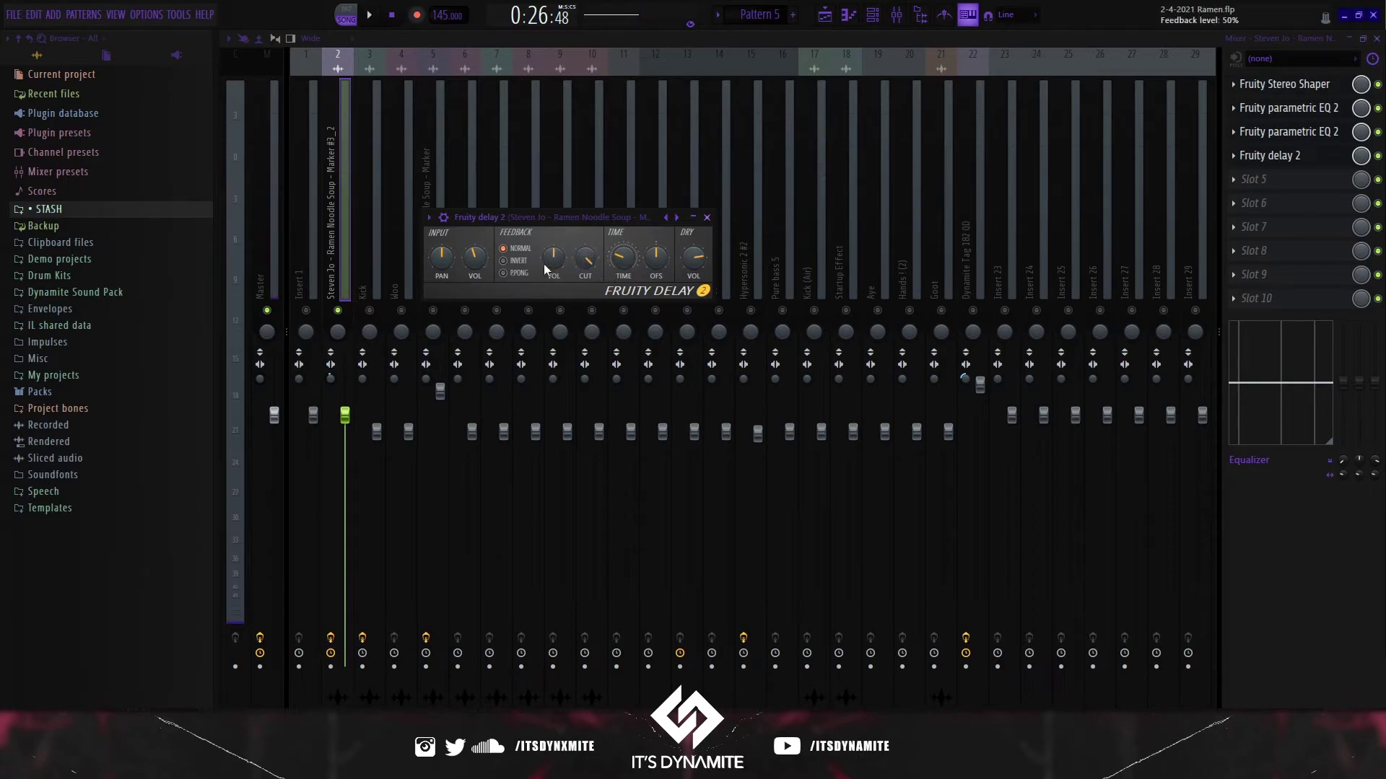
drag(586, 258, 586, 283)
key(space)
key(space)
- Unsolo insert 2 and play the loop with all mixer tracks audible
right_click(339, 311)
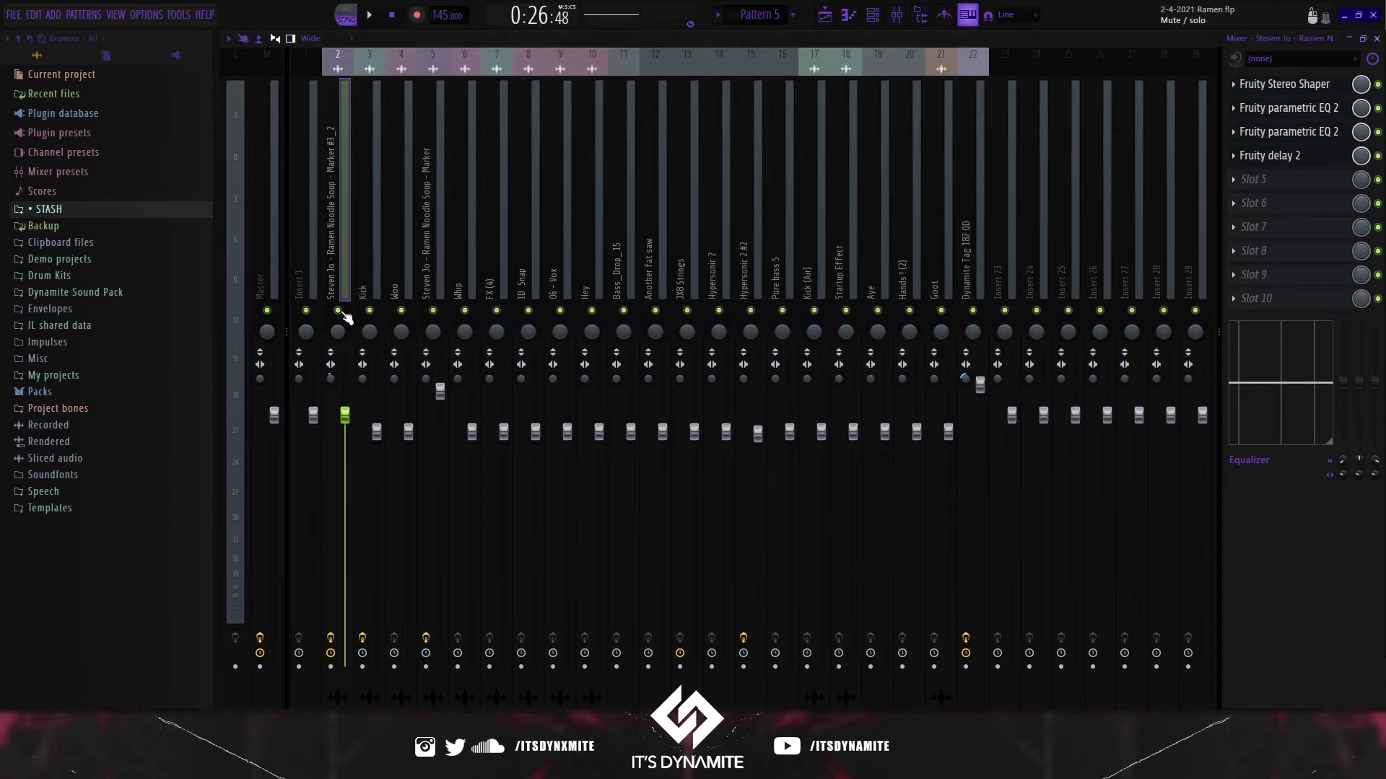
key(space)
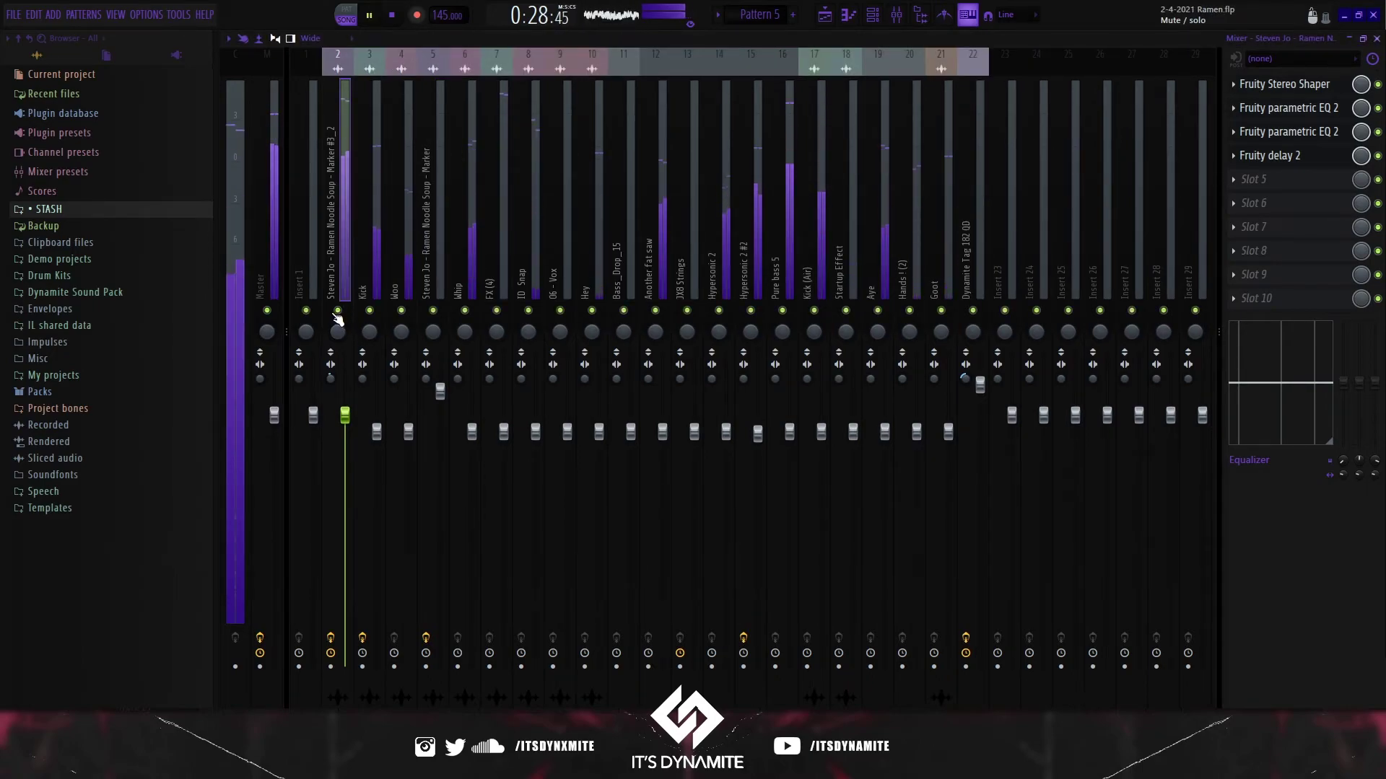